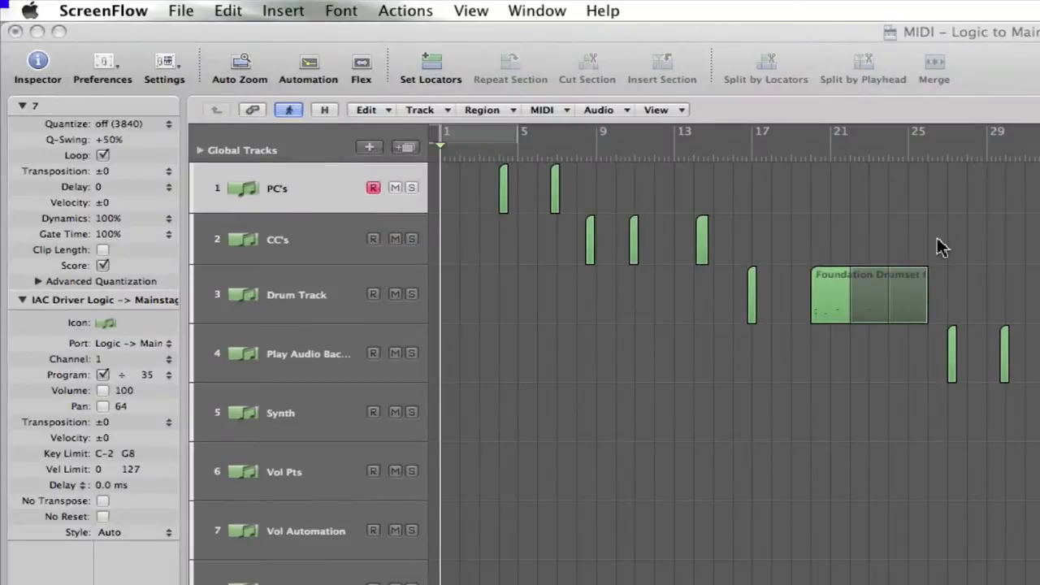
Select the CC's track and then the PC's track, leaving the PC's track armed.
left_click(332, 250)
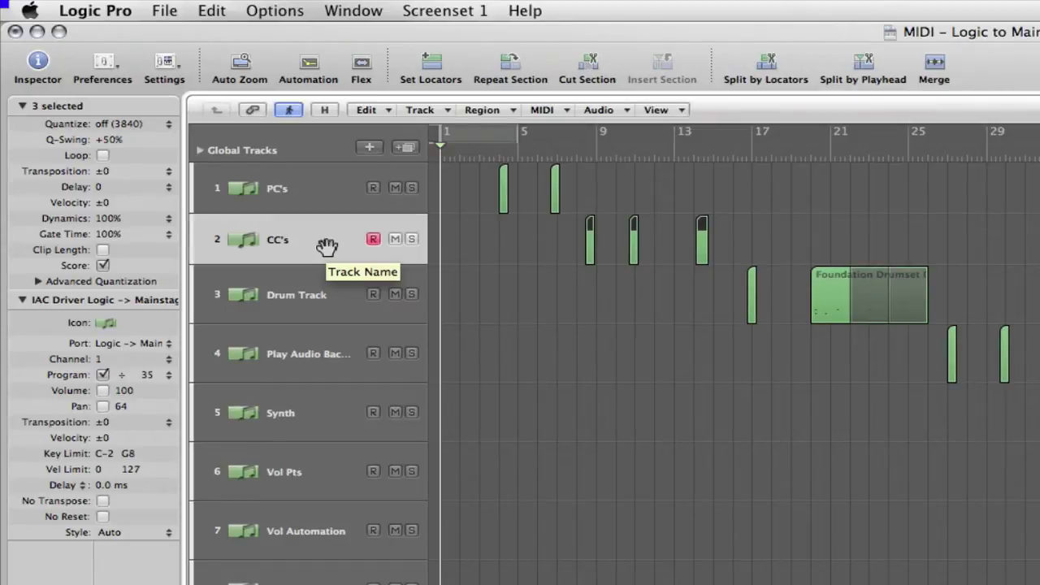
left_click(312, 202)
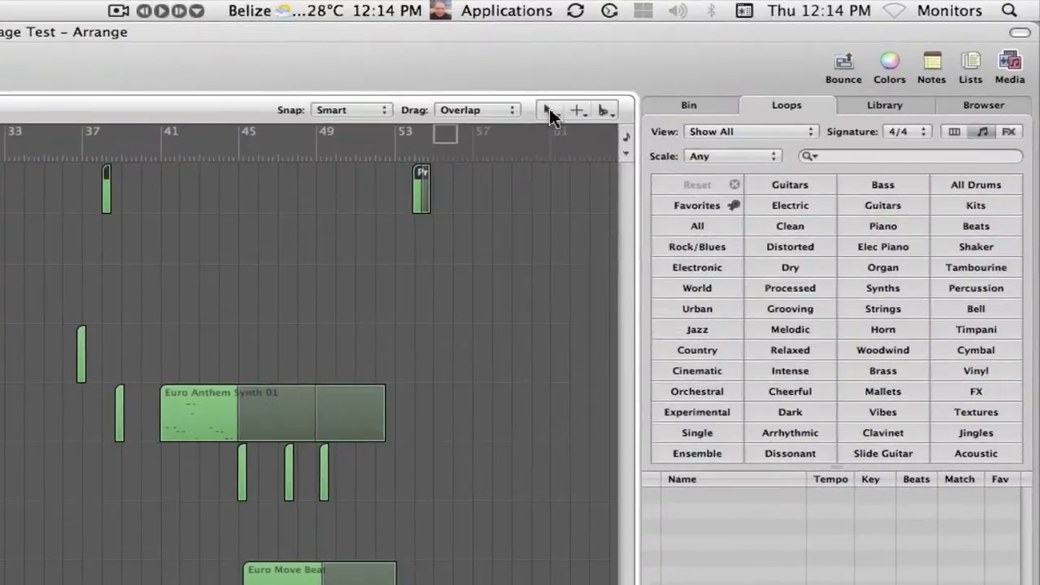
Draw a short region at bar 17 on the PC's track with the Pencil Tool, then return to the Pointer Tool.
left_click(796, 54)
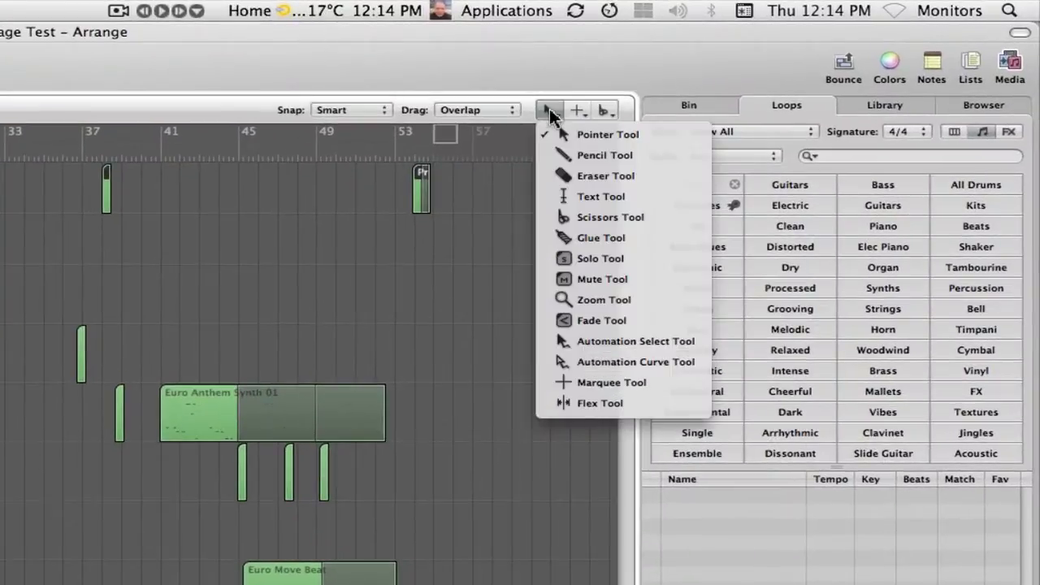
left_click(569, 153)
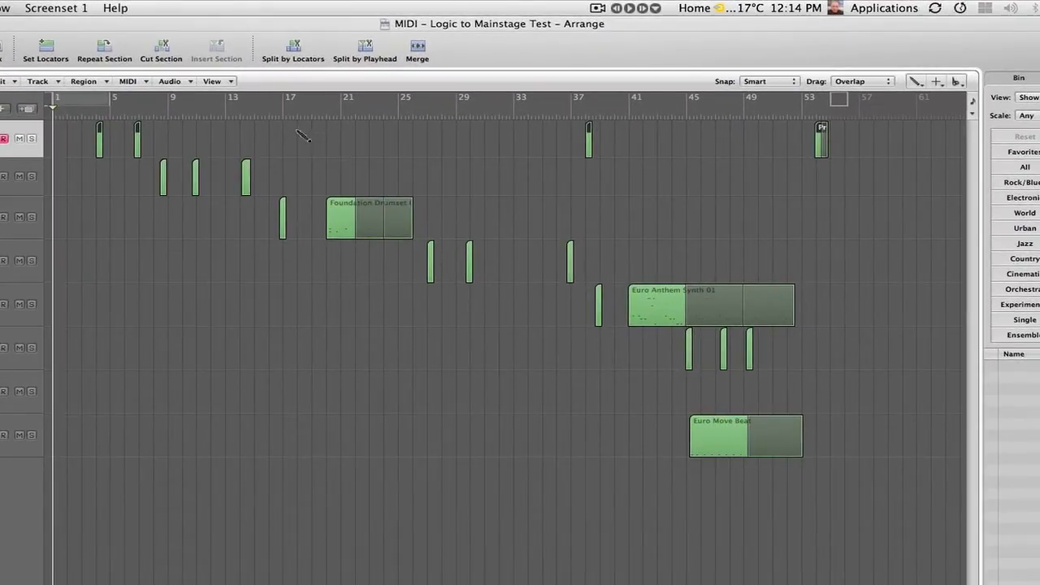
left_click(297, 132)
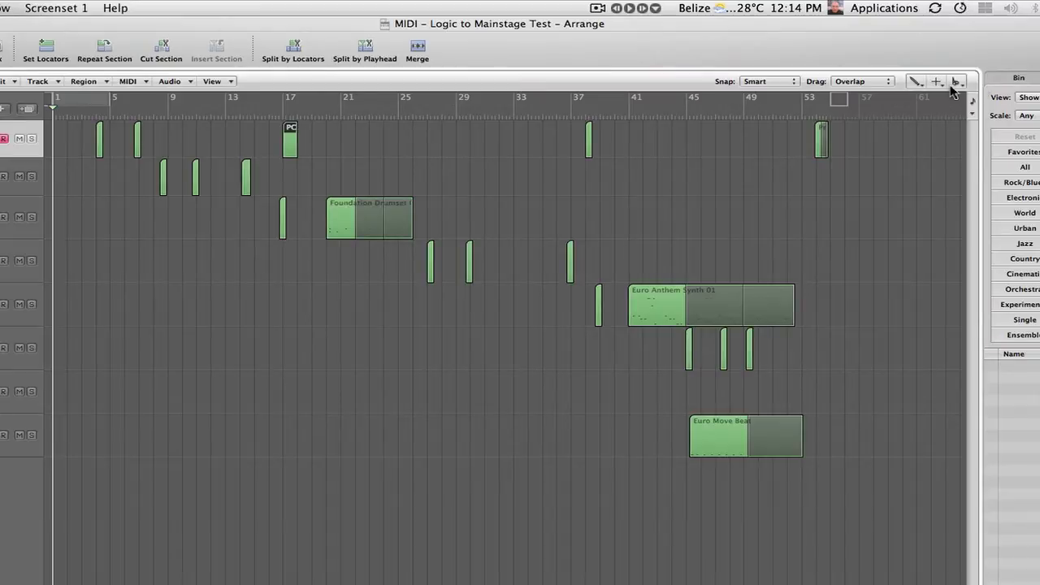
left_click(917, 81)
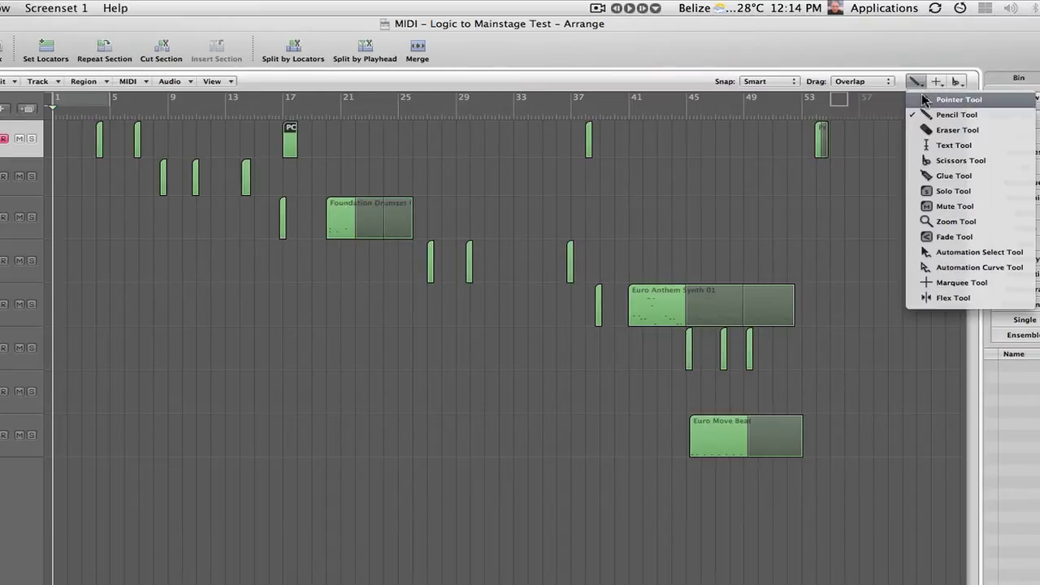
left_click(924, 99)
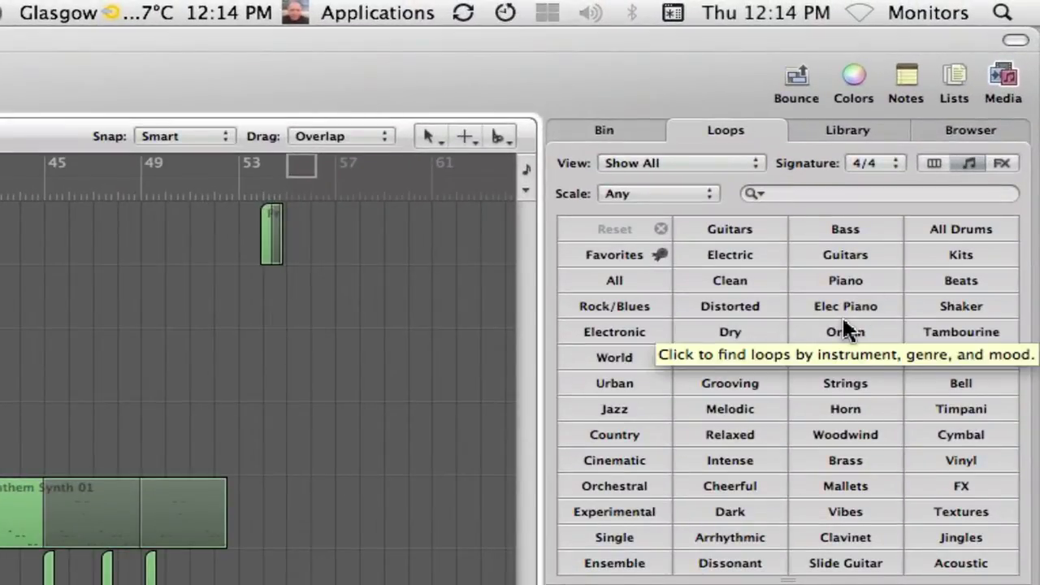
Show the Event List beside the arrangement and select the empty PC region at bar 17.
left_click(952, 80)
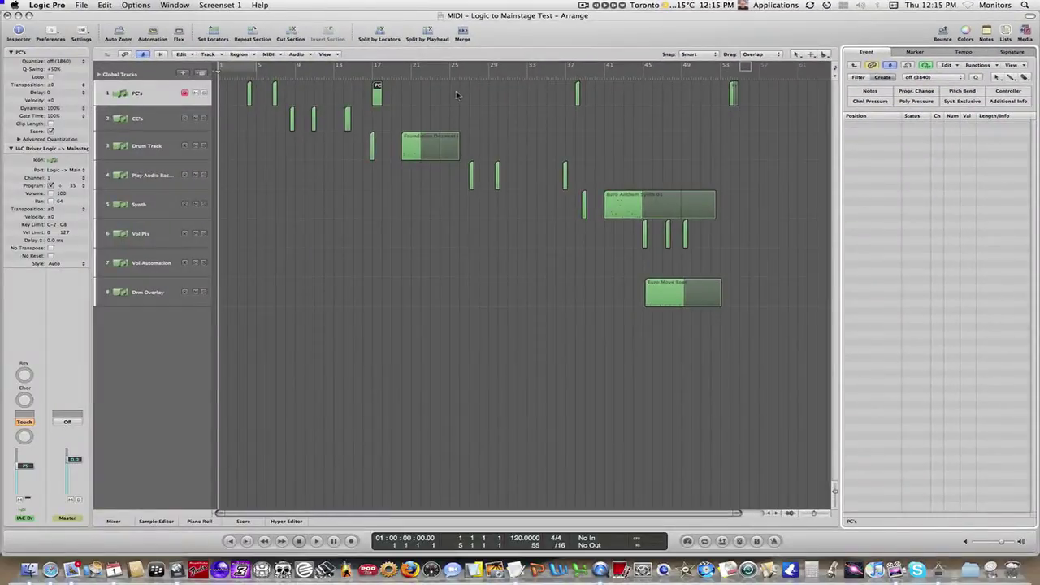
left_click(458, 96)
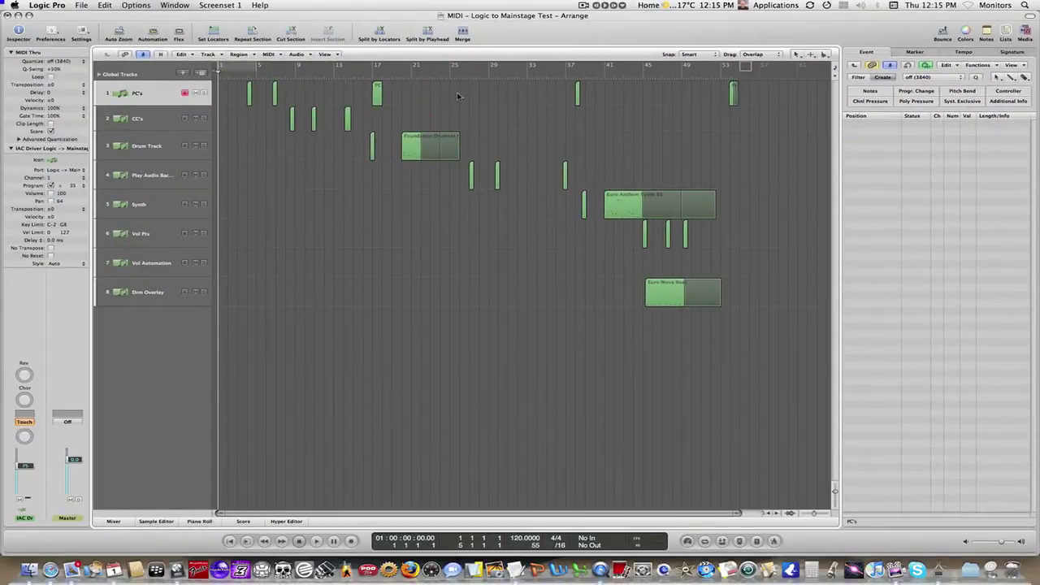
left_click(378, 91)
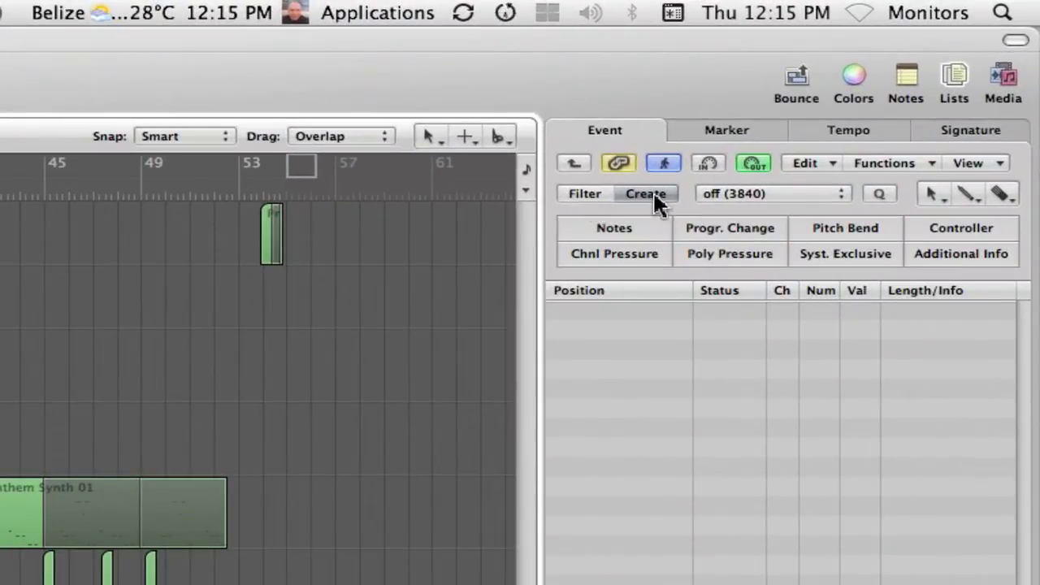
Create a program change event at 17 1 1 1 in the Event List, set to program 36.
left_click(731, 229)
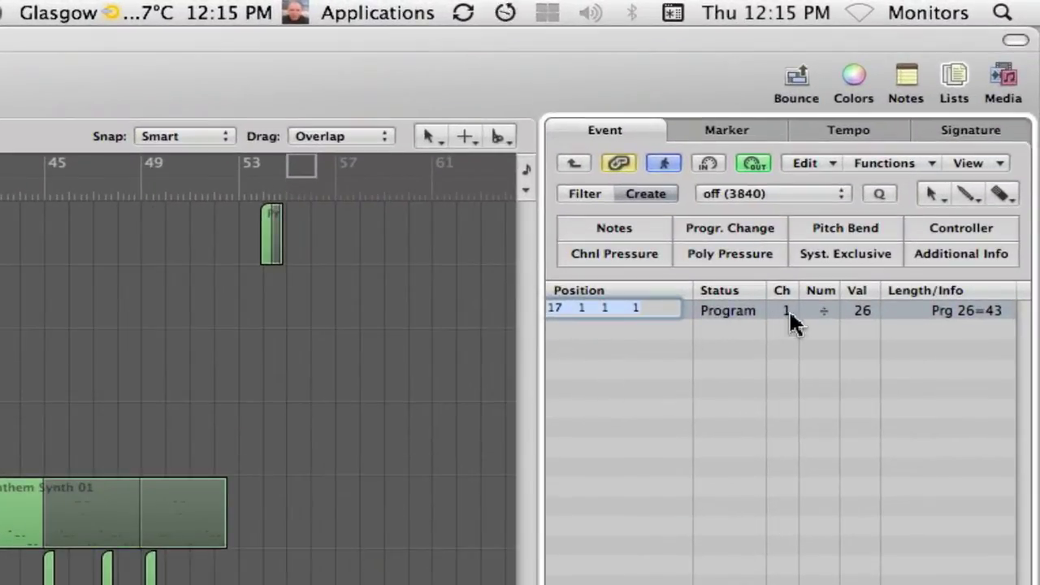
left_click(862, 311)
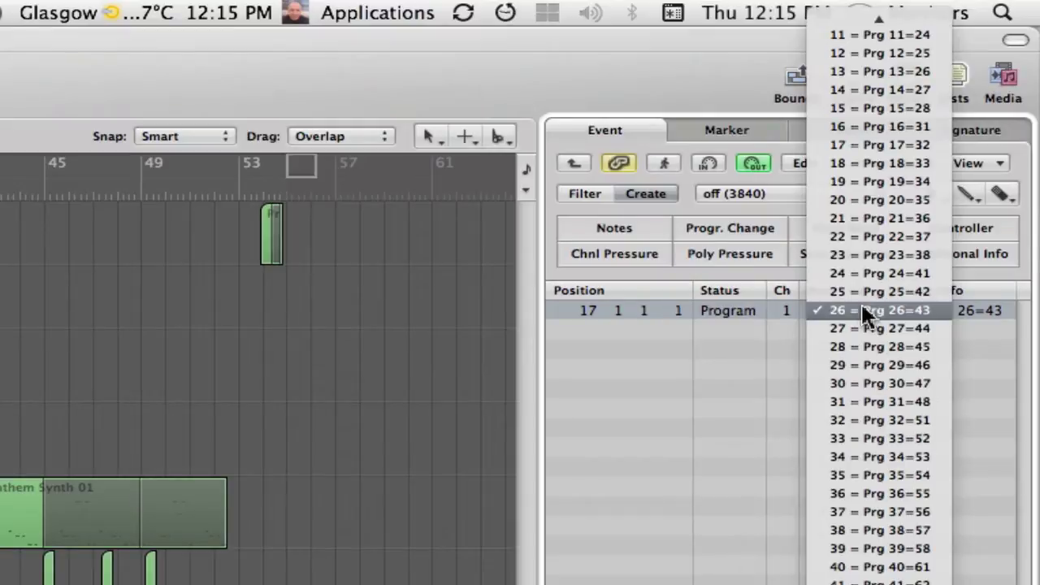
left_click(905, 494)
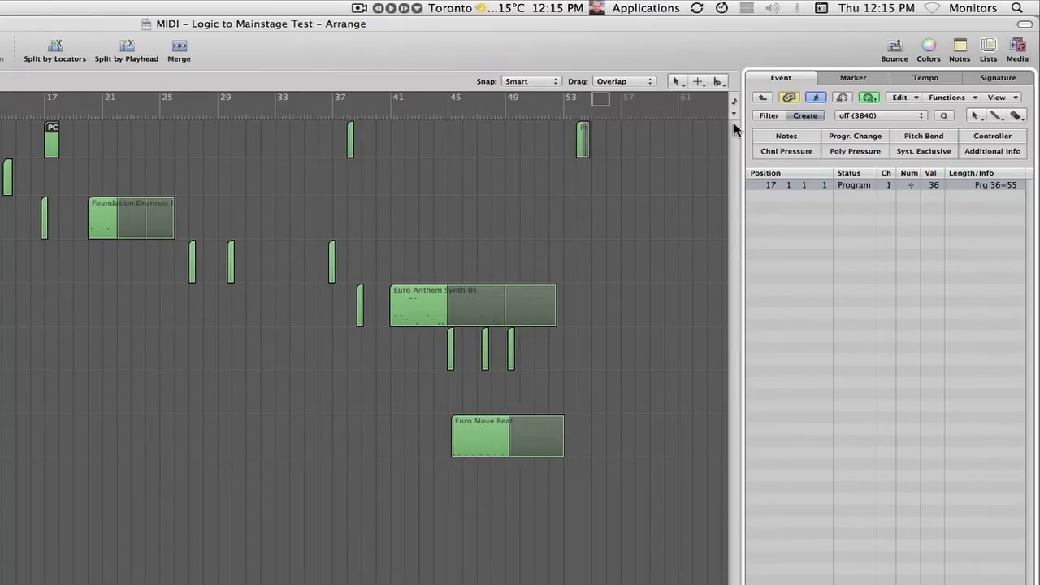
Use the Zoom Tool to zoom the arrangement in on the PC's region at bar 17.
left_click(720, 82)
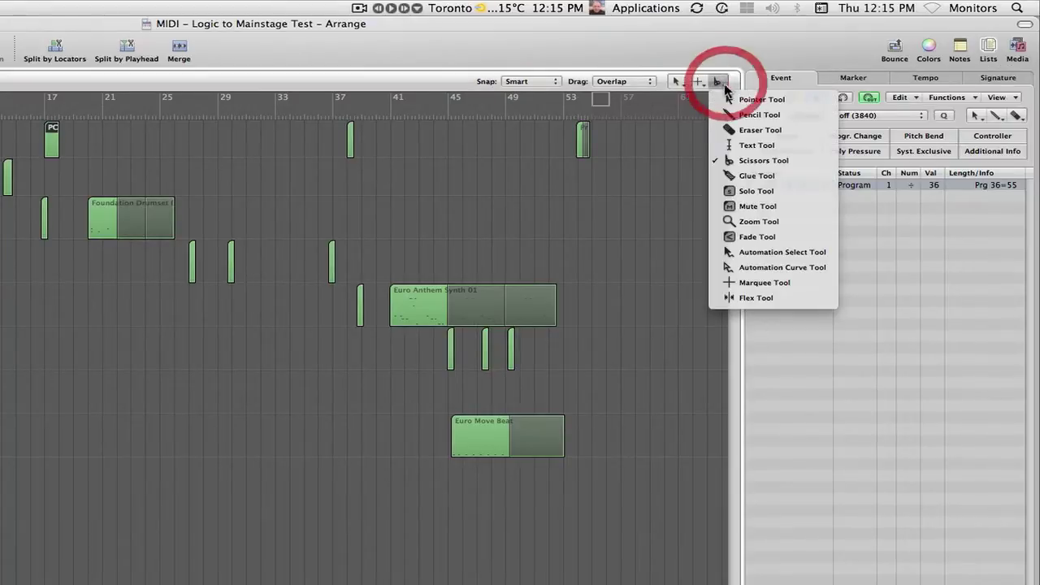
left_click(753, 191)
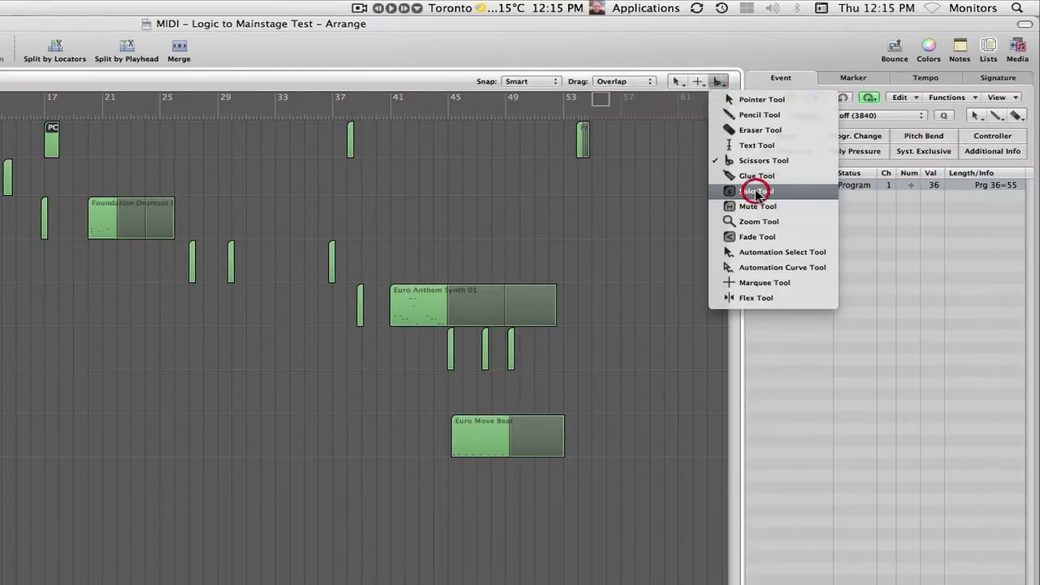
left_click(720, 82)
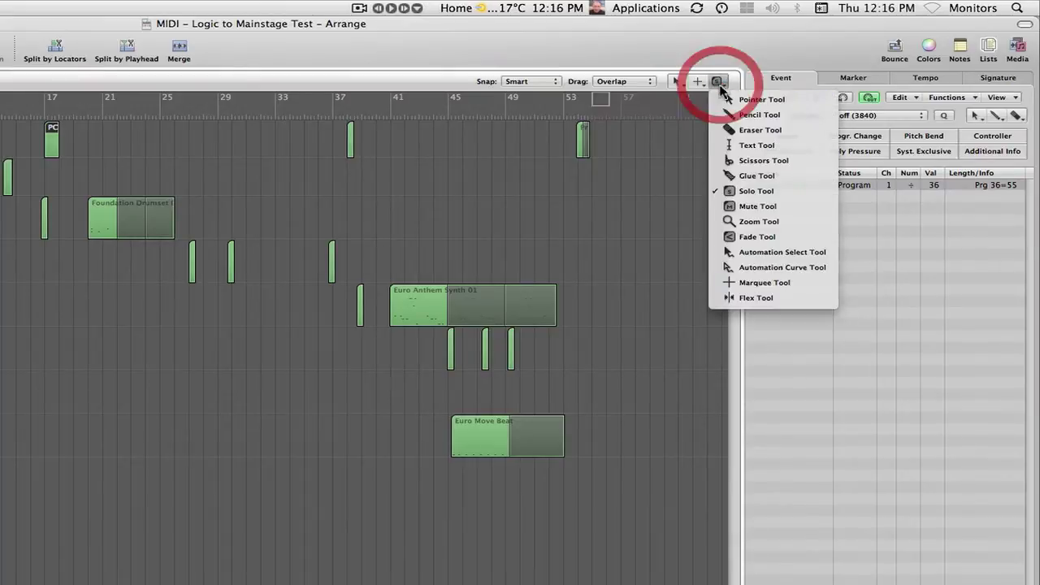
left_click(752, 227)
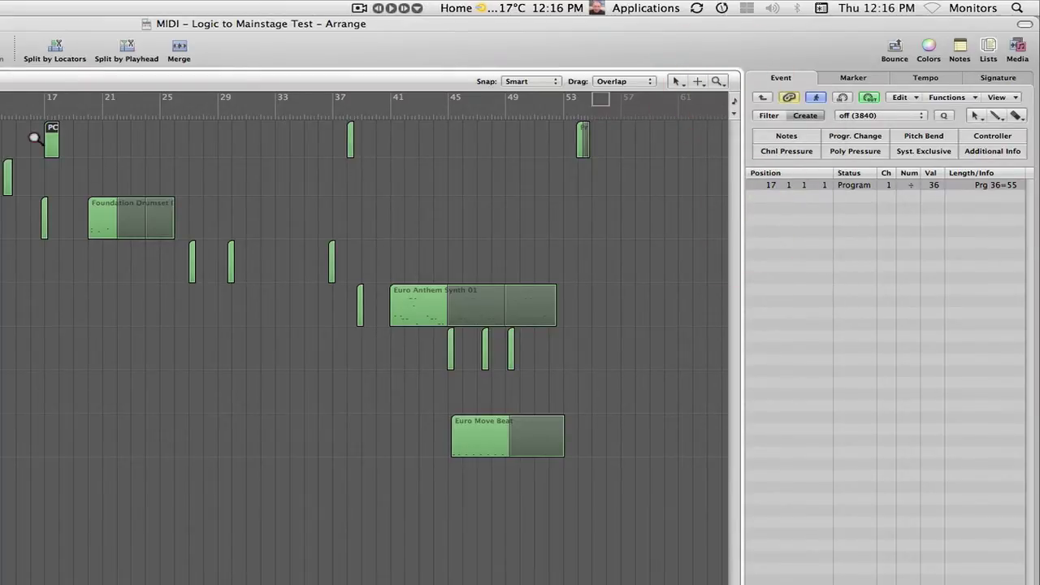
left_click_drag(34, 138, 87, 186)
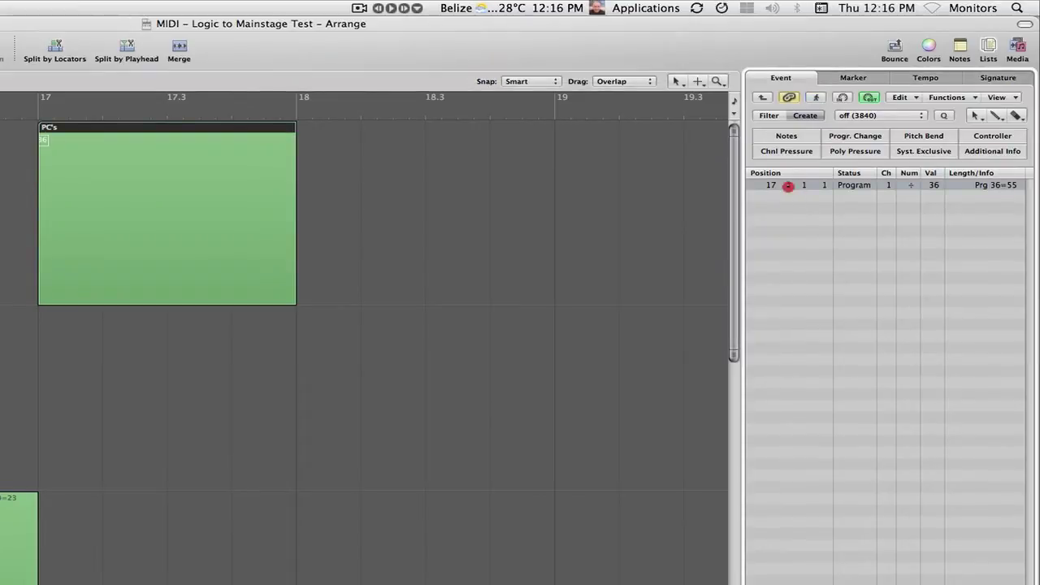
Move the program change event (value 36) from 17 1 1 1 to 17 1 4 1.
double_click(787, 187)
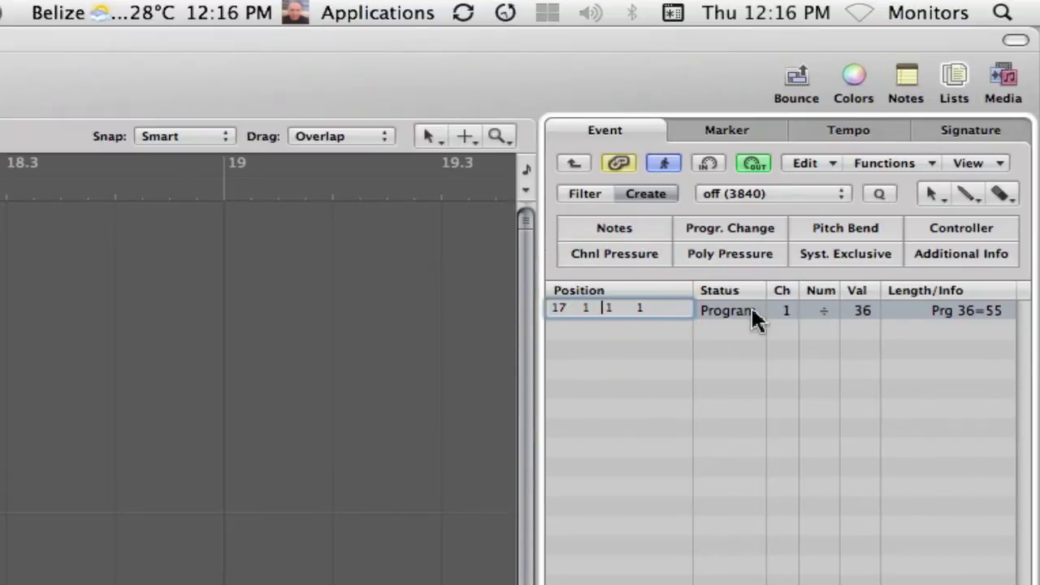
key("Delete")
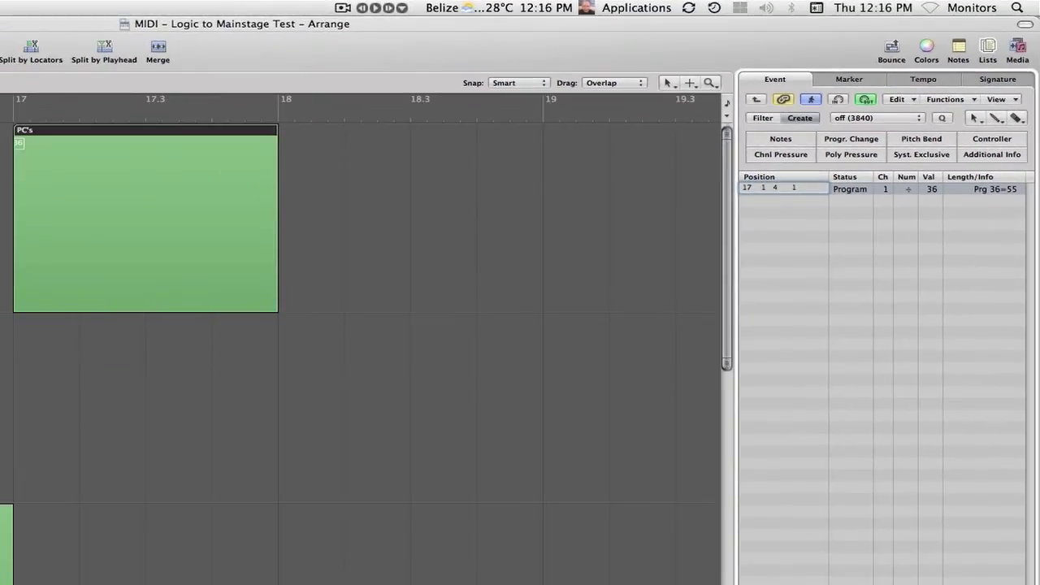
type("4")
key("Return")
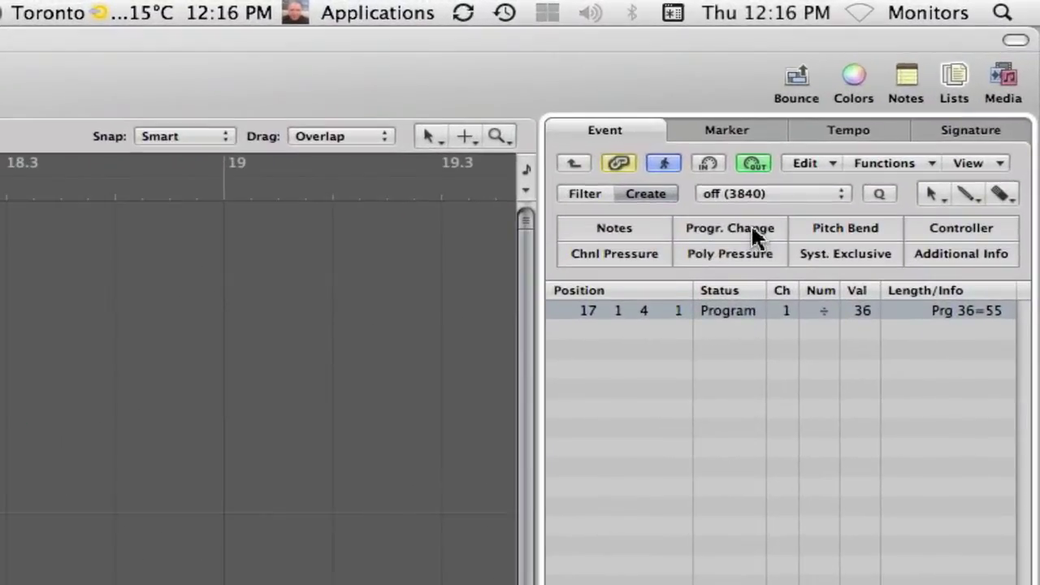
left_click(866, 138)
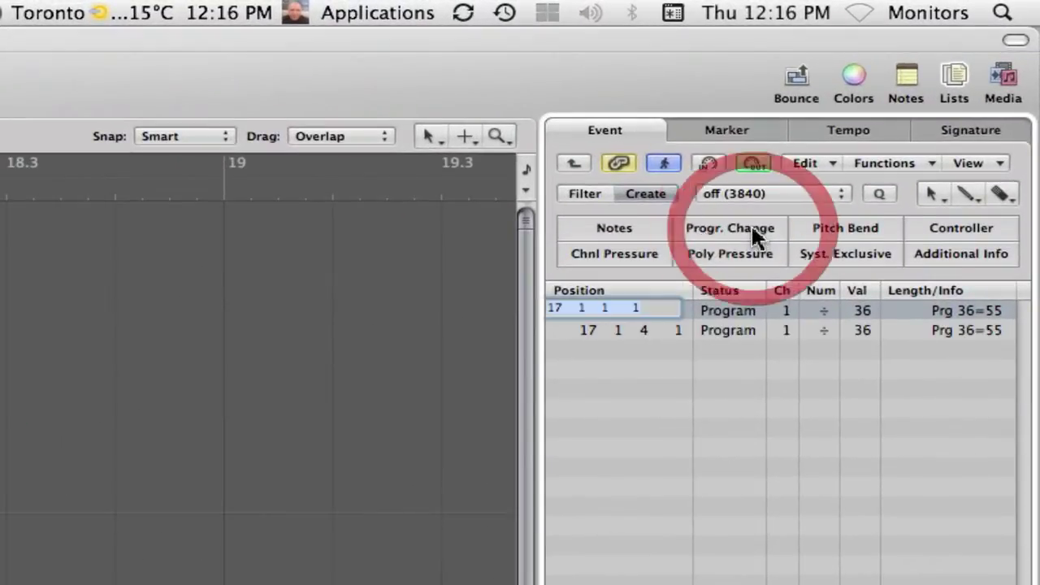
double_click(605, 311)
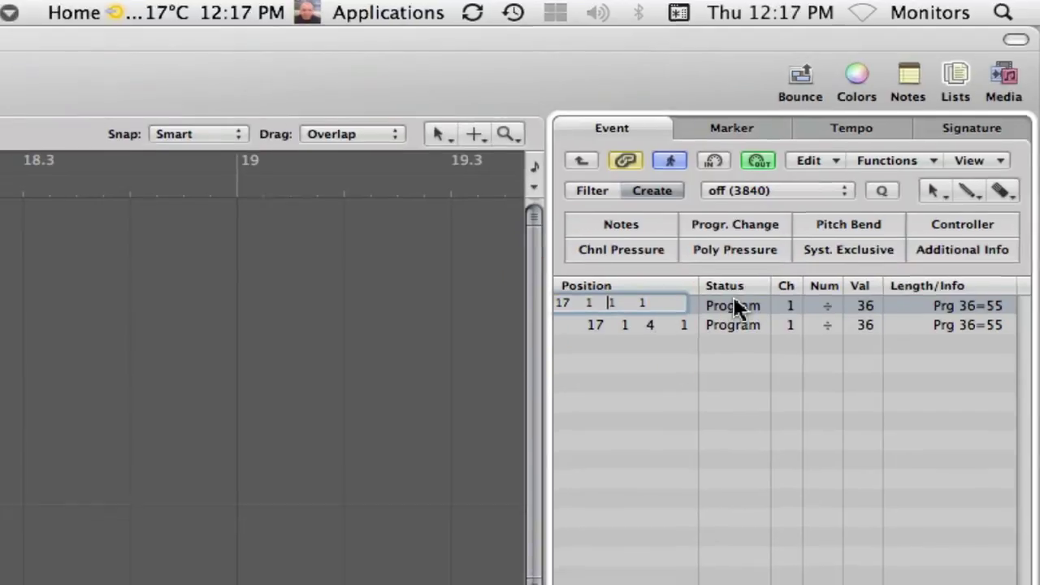
type("5")
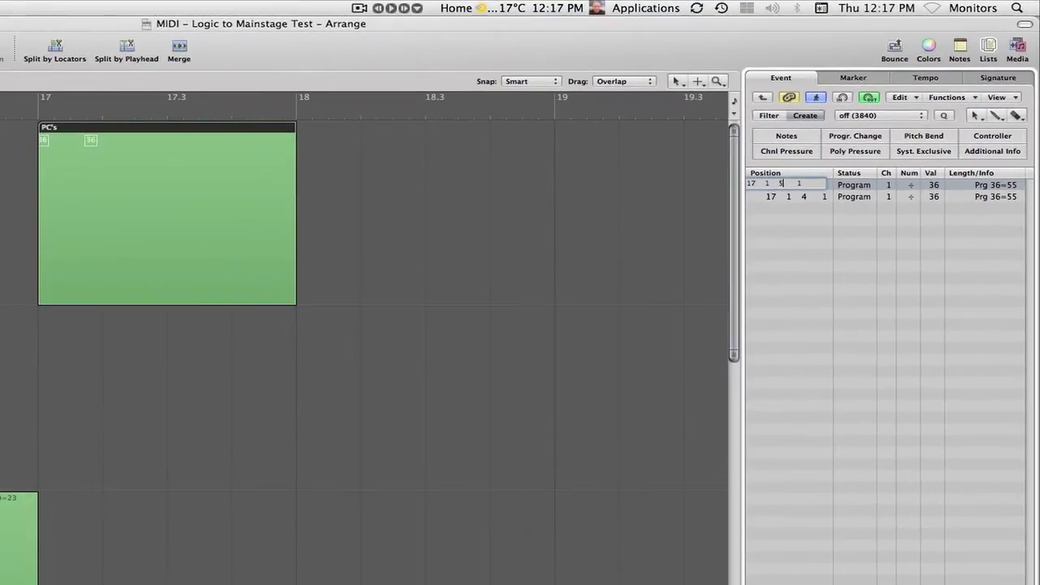
key("Return")
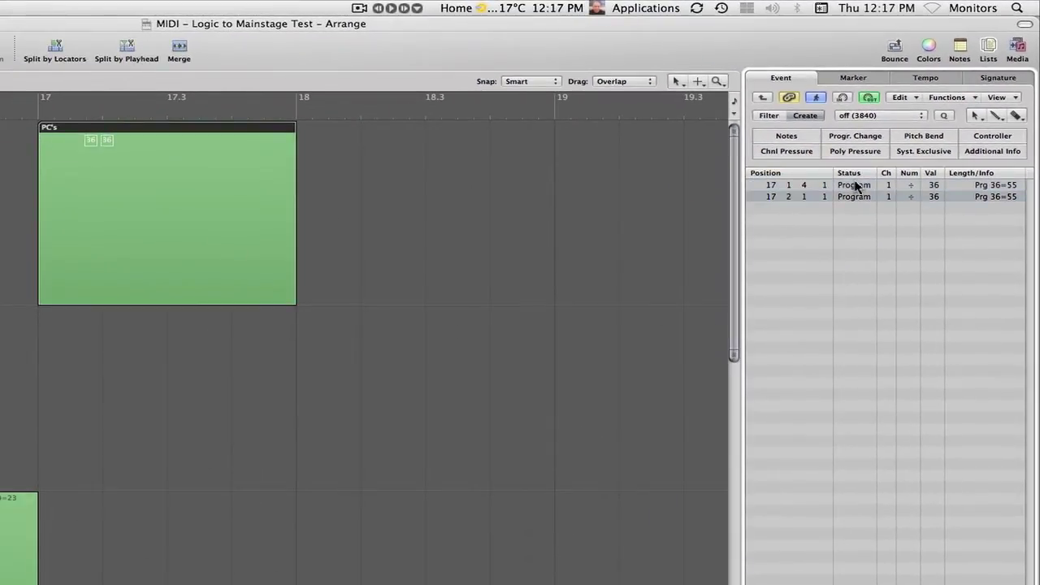
left_click(804, 186)
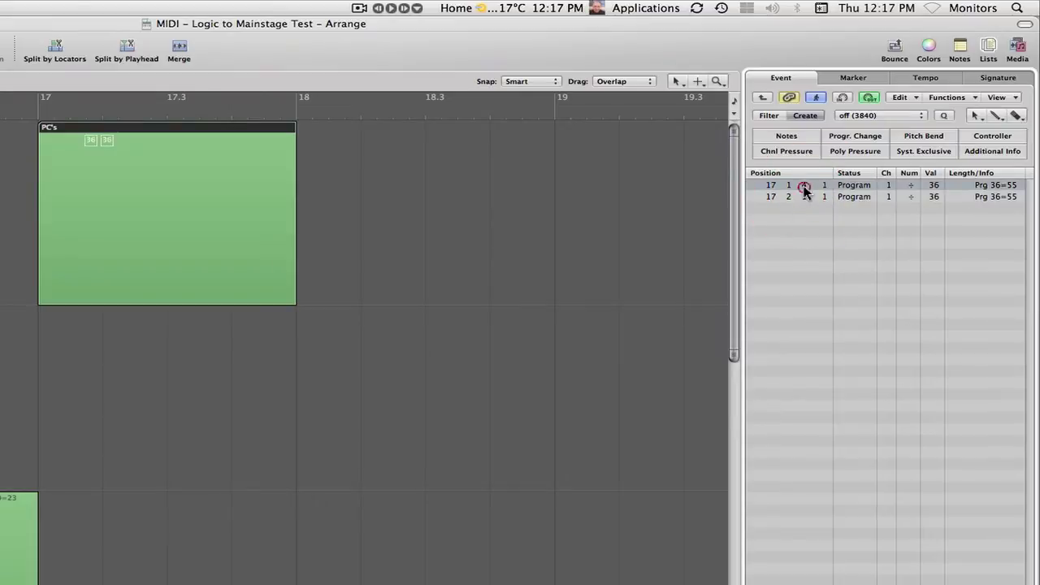
double_click(804, 186)
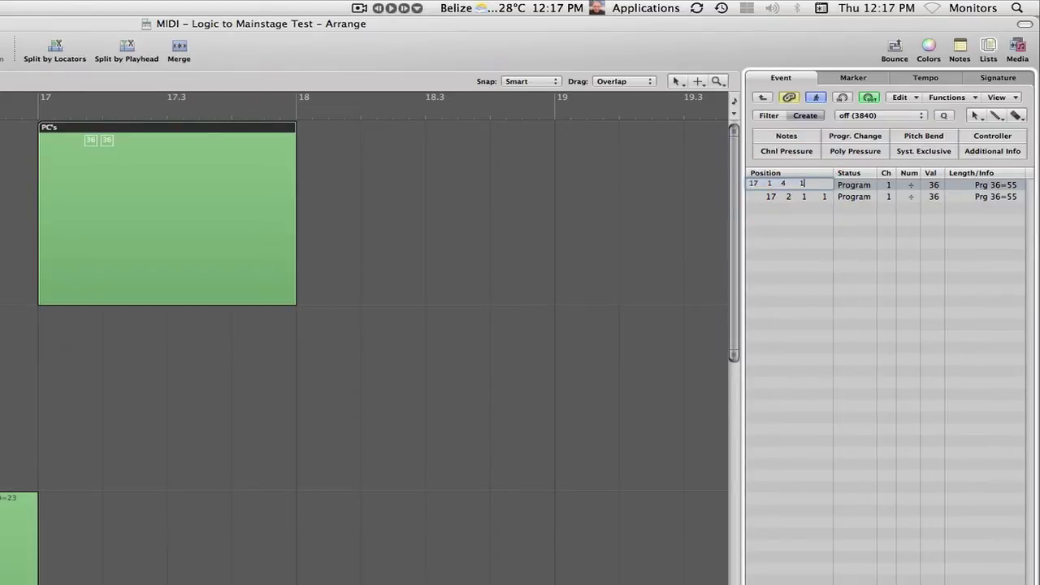
key("BackSpace")
type("6")
key("Return")
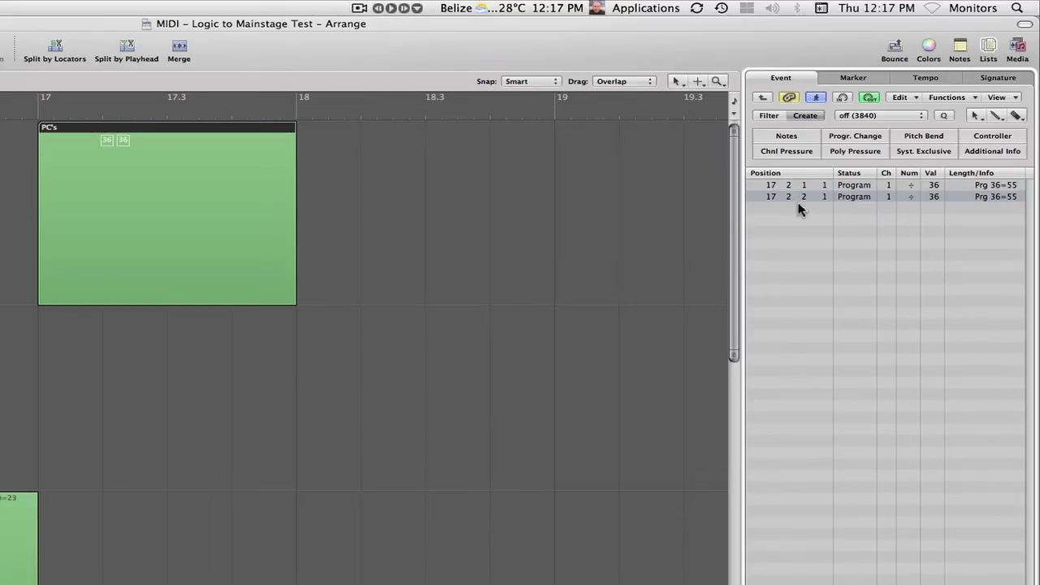
left_click(797, 187)
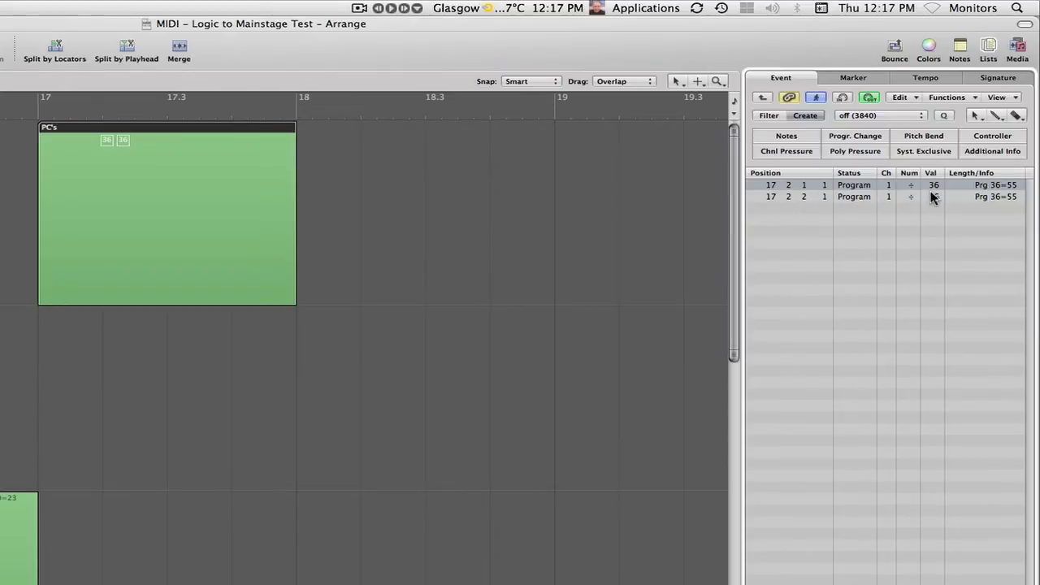
left_click(803, 200, "shift")
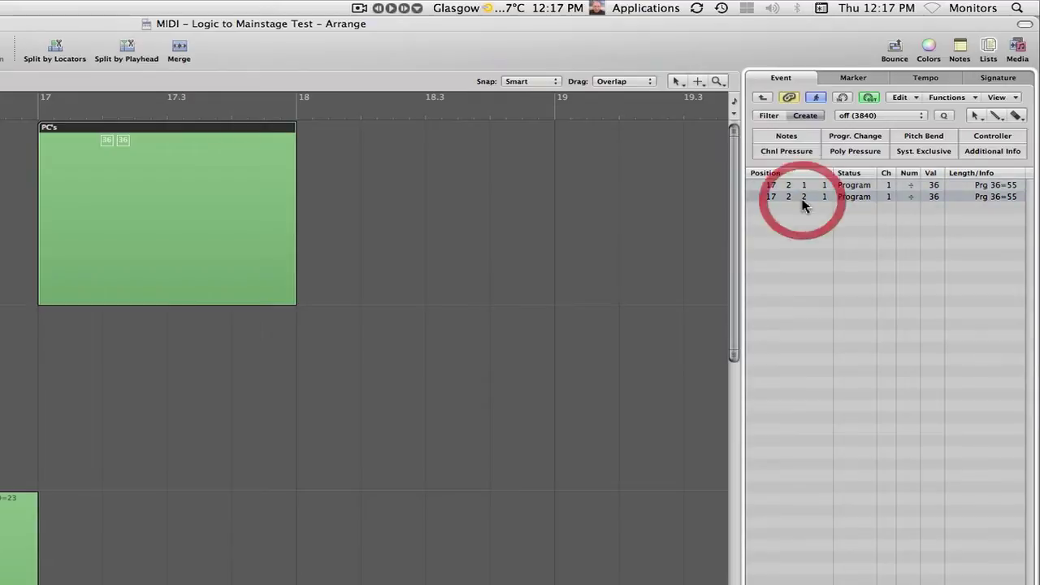
Set the second program change to program 64 and move it to 17 3 2 1.
left_click(935, 199)
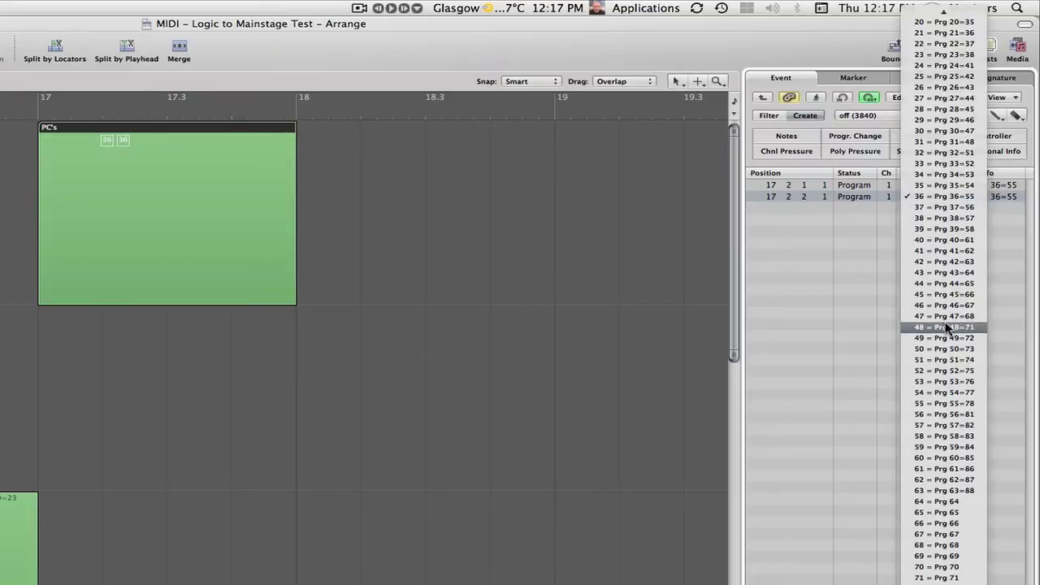
left_click(938, 504)
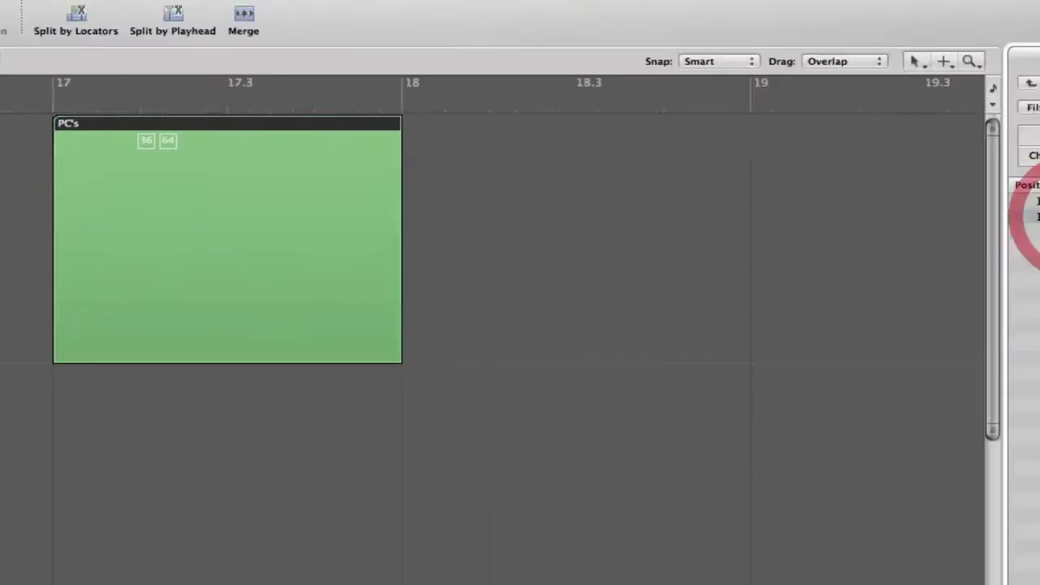
double_click(782, 202)
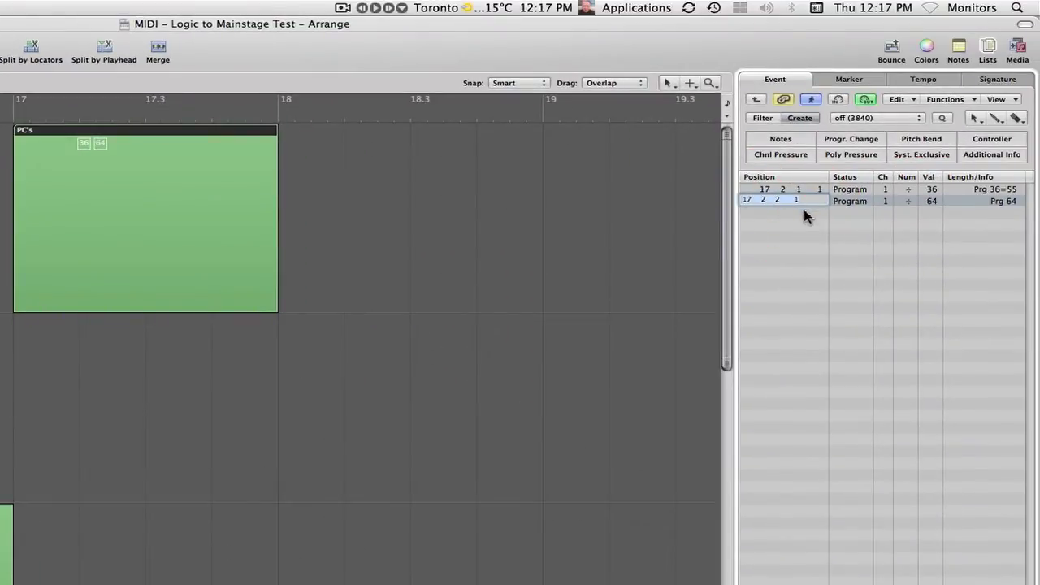
key("Right")
type("3")
key("Return")
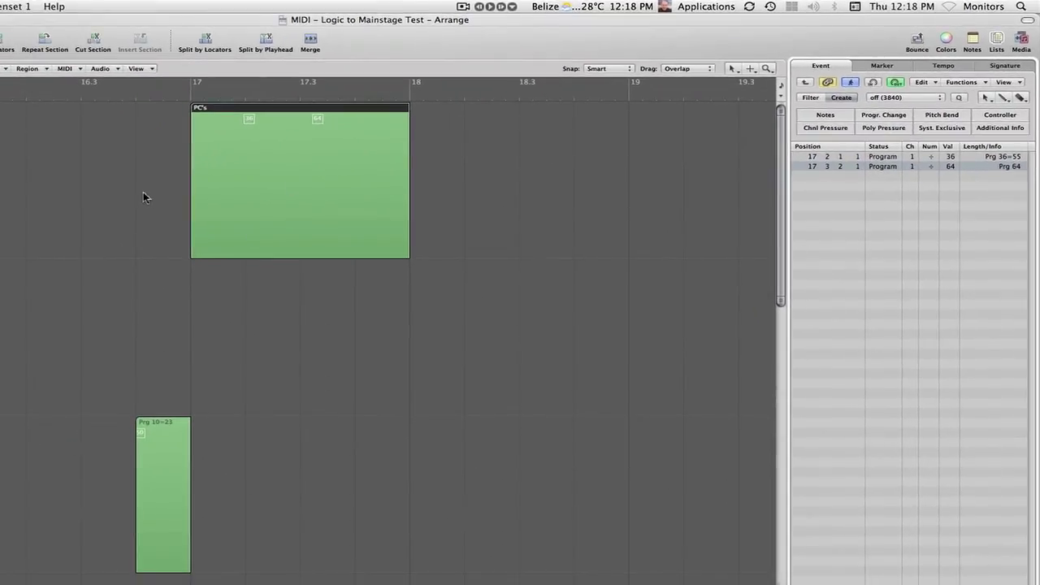
Zoom out and drag the PC's region end to about bar 28, making it 12 bars long.
left_click(143, 192, "ctrl+alt")
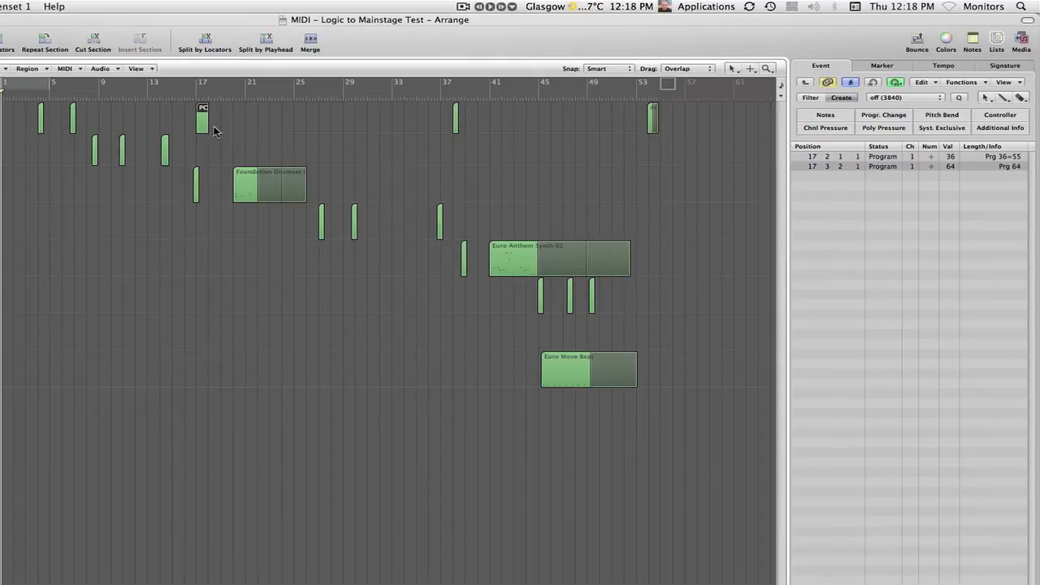
left_click_drag(204, 126, 343, 135)
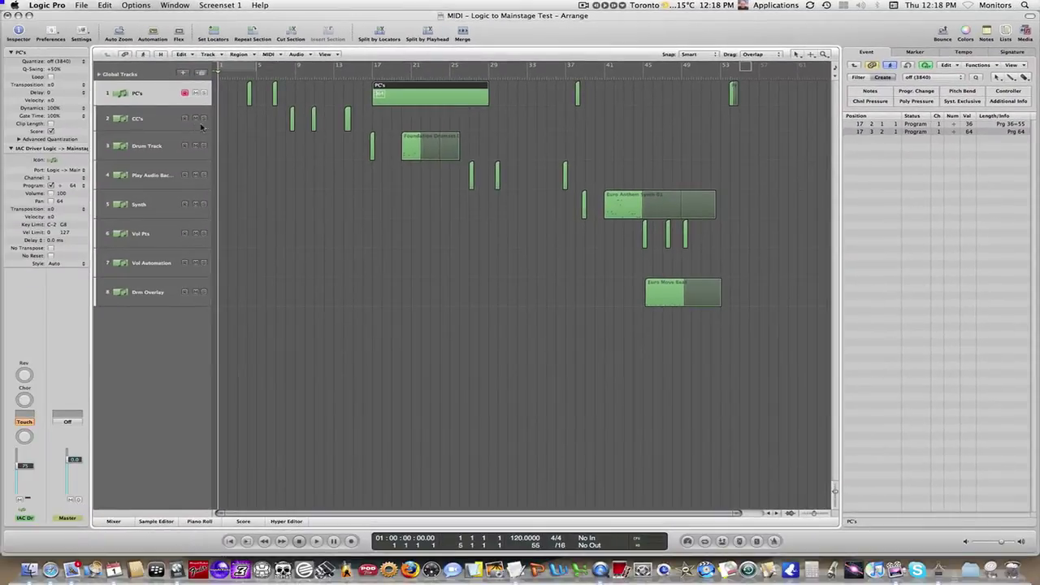
Draw an empty region at bar 33 on the CC's track with the Pencil Tool and zoom in on it.
left_click(160, 123)
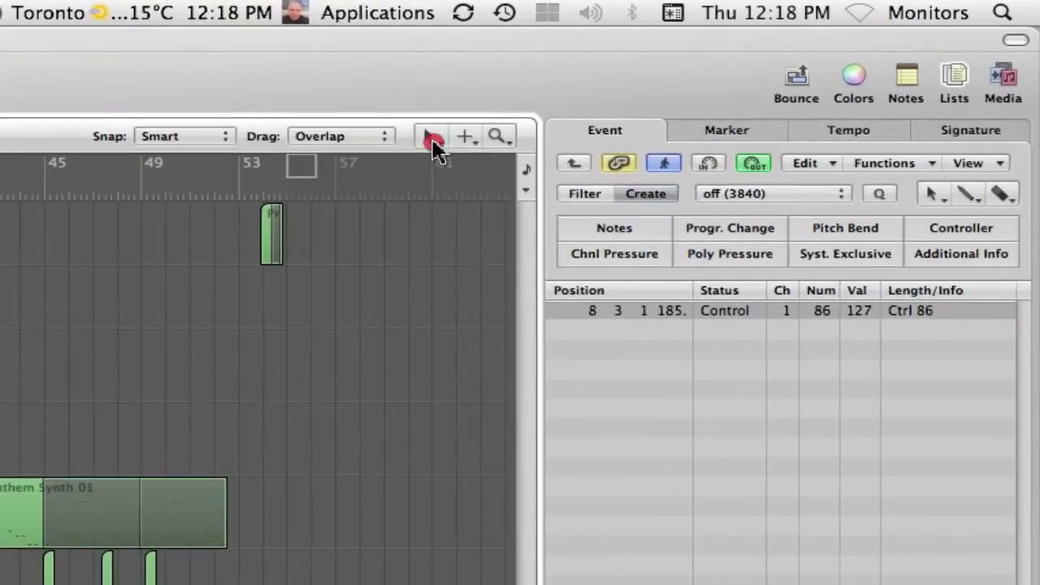
left_click(796, 53)
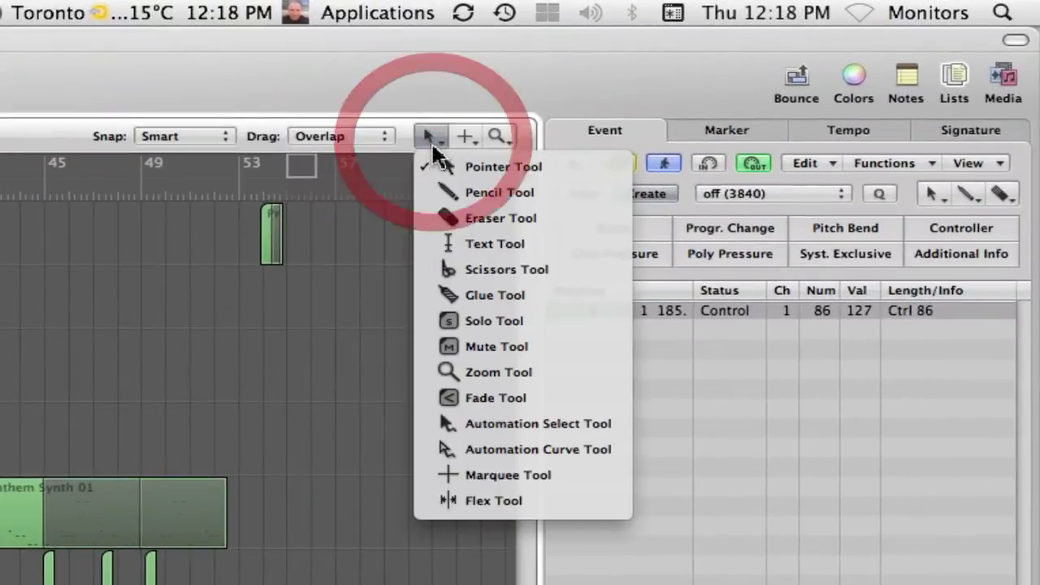
left_click(446, 195)
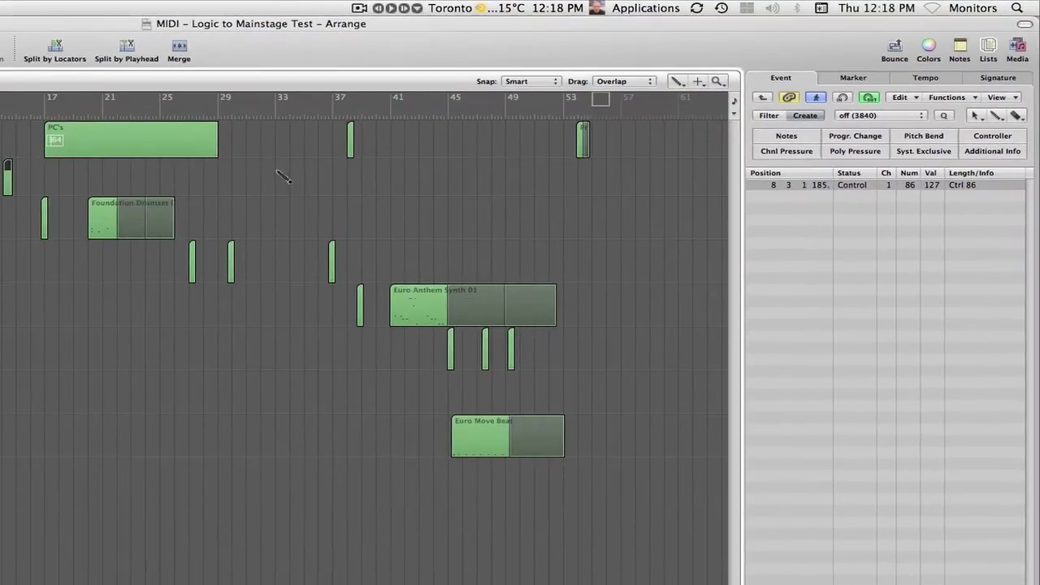
left_click(287, 177)
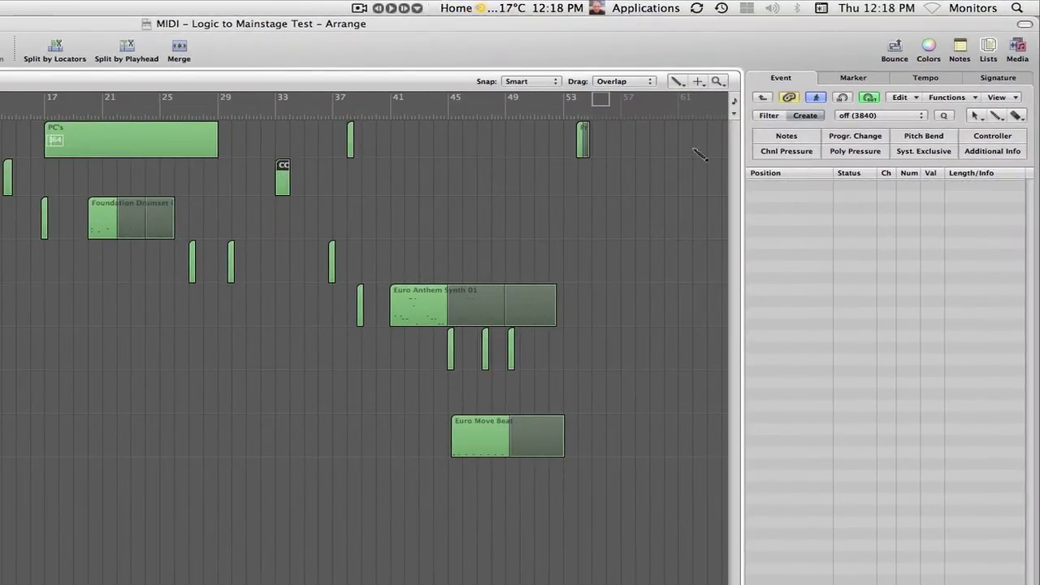
left_click(678, 82)
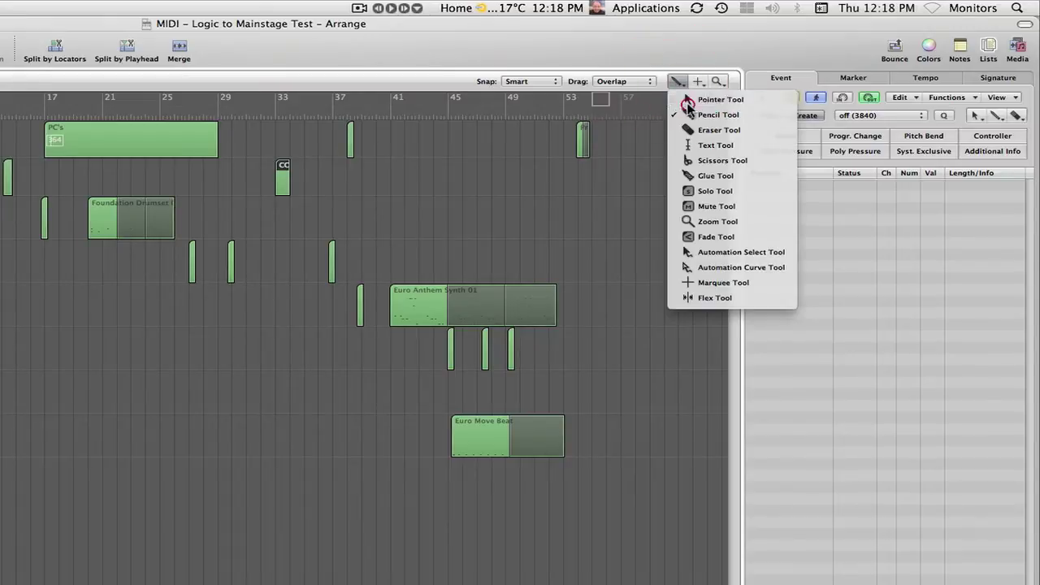
left_click(687, 104)
left_click_drag(267, 176, 326, 201)
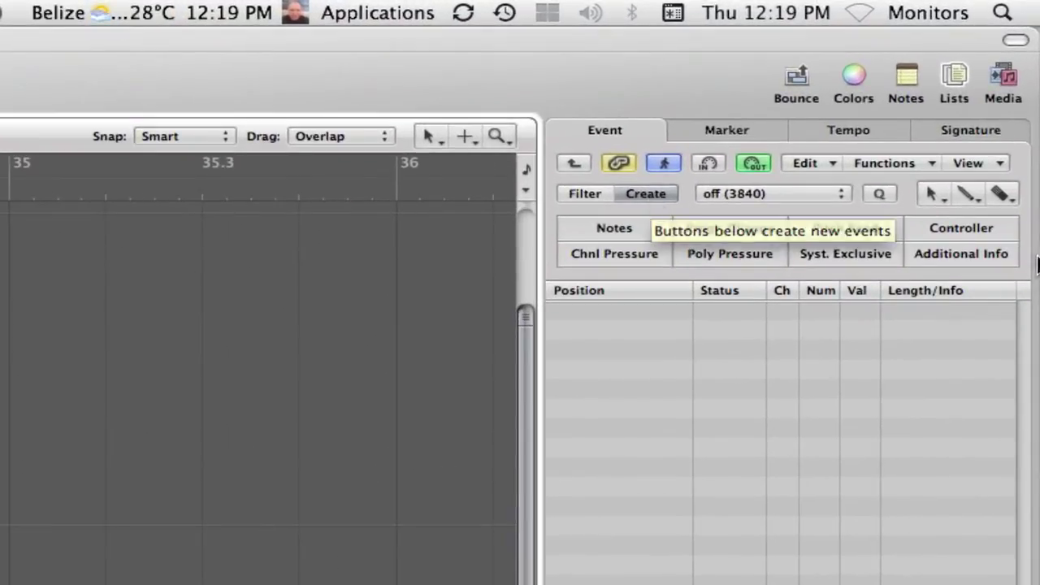
Add a Volume controller event (CC 7, value 50) and place it at 33 2 1 1.
left_click(959, 230)
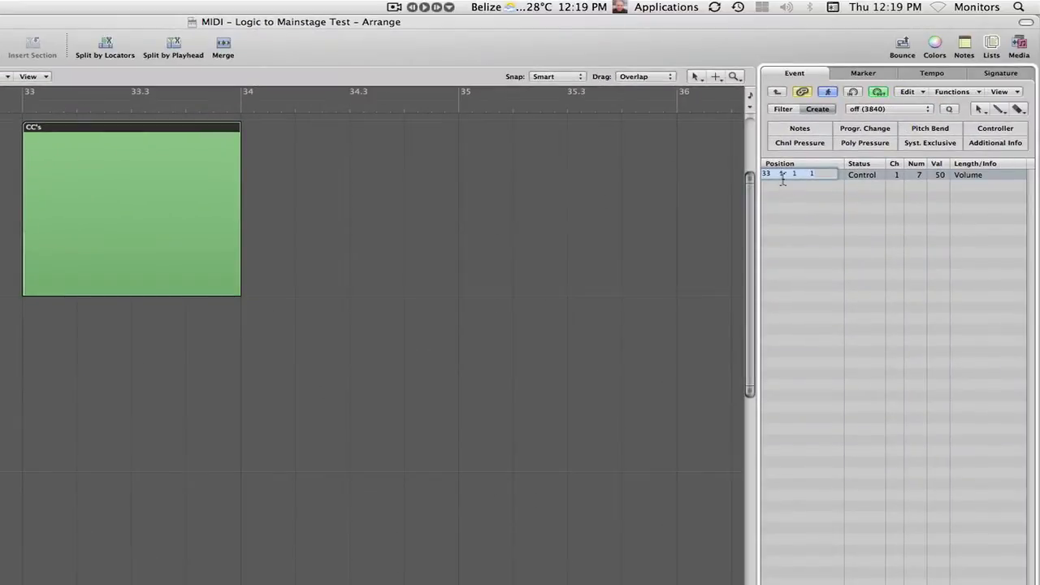
double_click(784, 175)
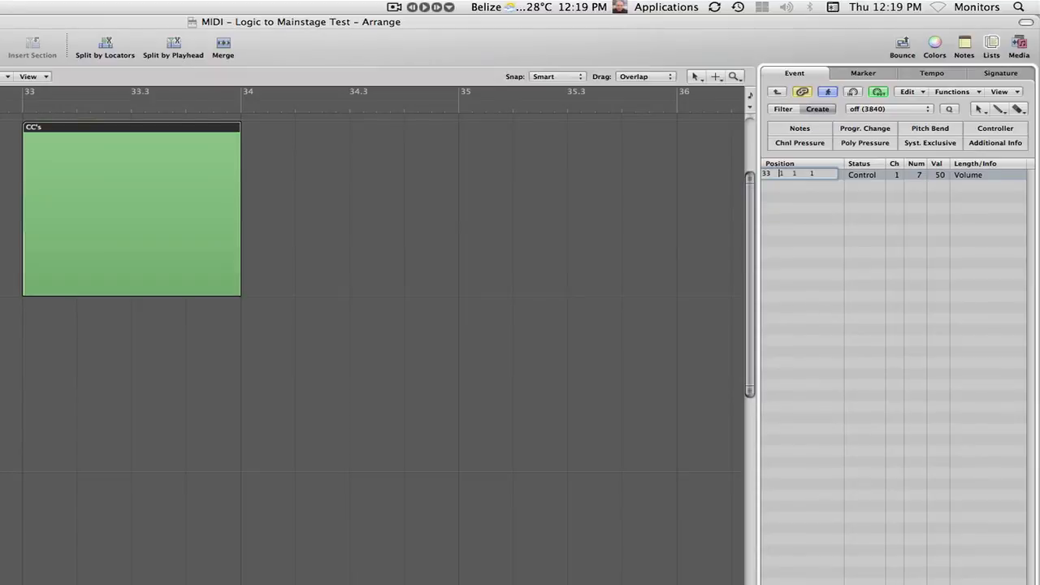
key("BackSpace")
key("Return")
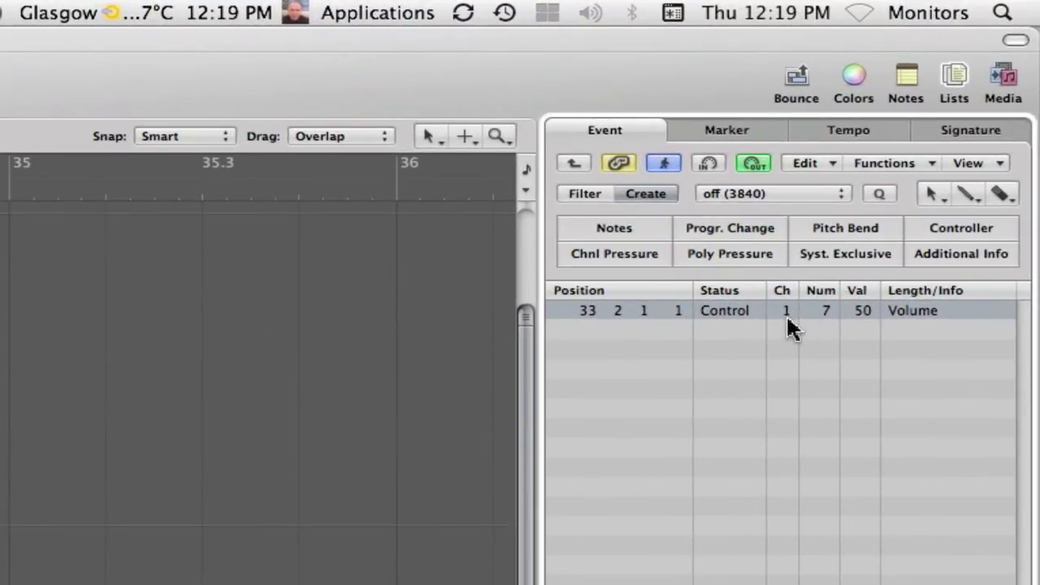
Make the event at 33 2 1 1 Ctrl 23 with value 127 on channel 1.
left_click(827, 309)
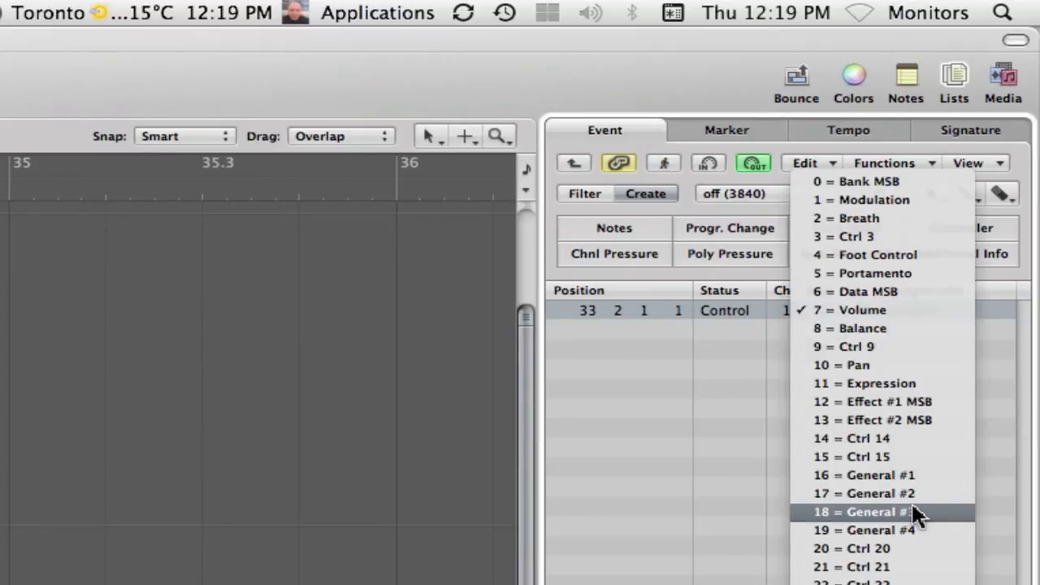
left_click(824, 570)
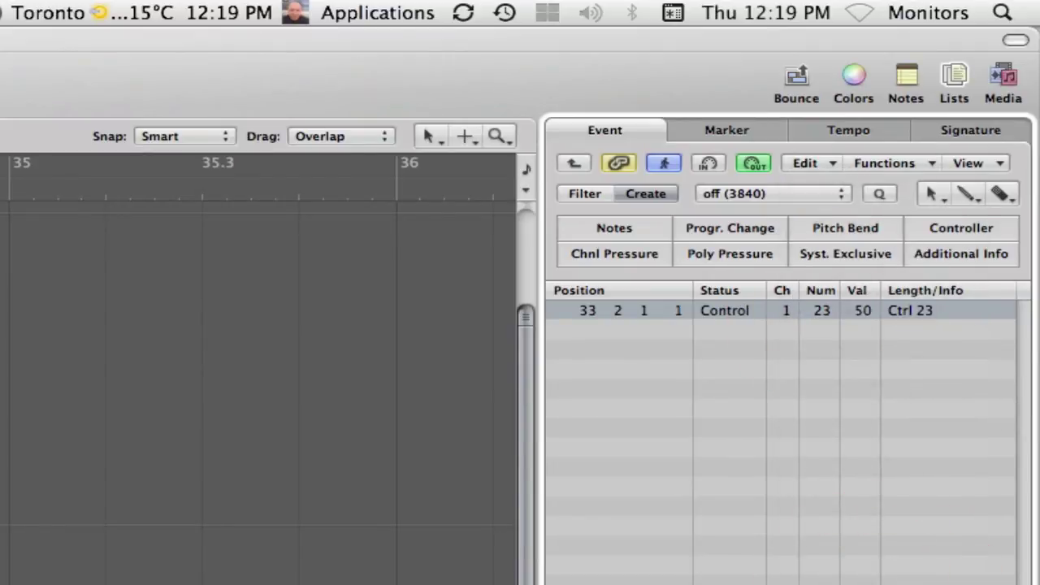
left_click(867, 310)
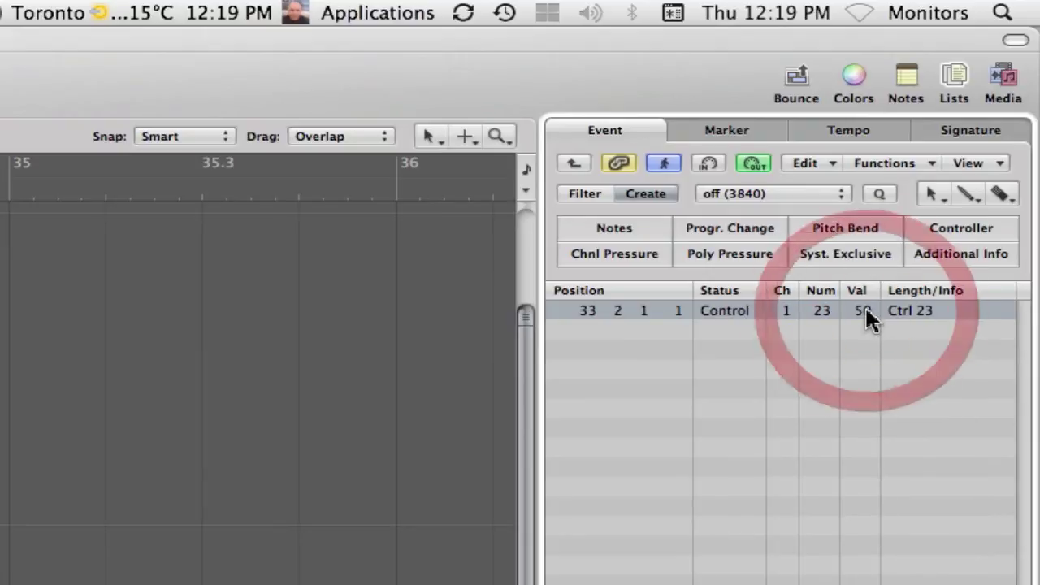
left_click(866, 310)
type("127")
key("Return")
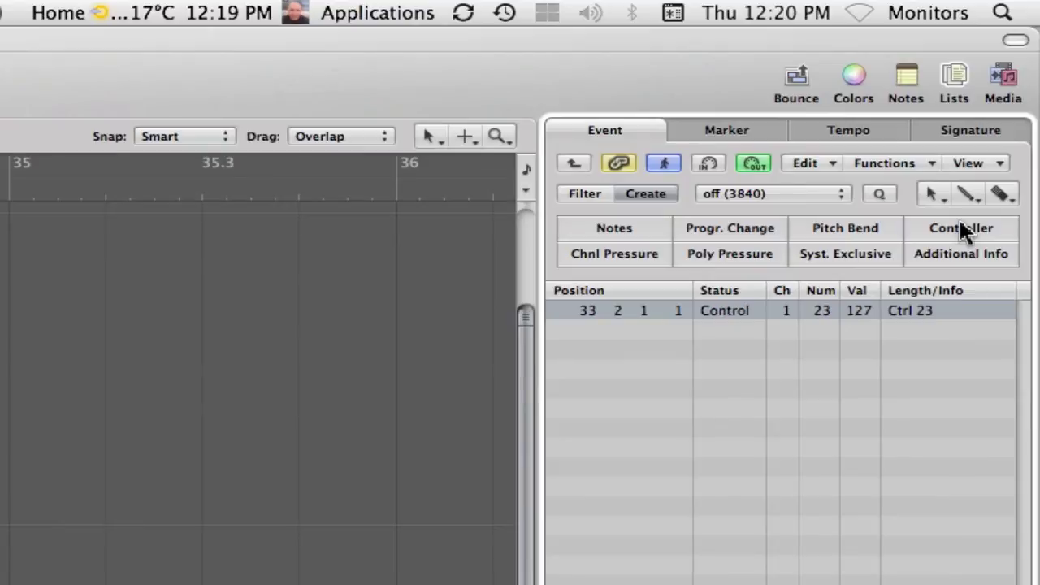
Insert a Volume (CC 7) event at value 127 and set its position to 33 1 2 5.
left_click(960, 225)
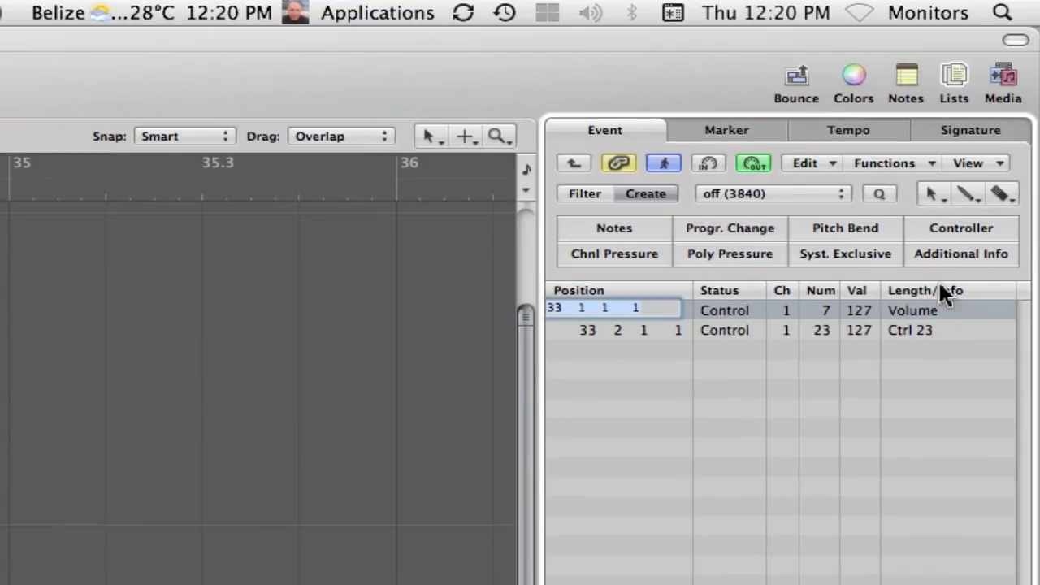
left_click(594, 308)
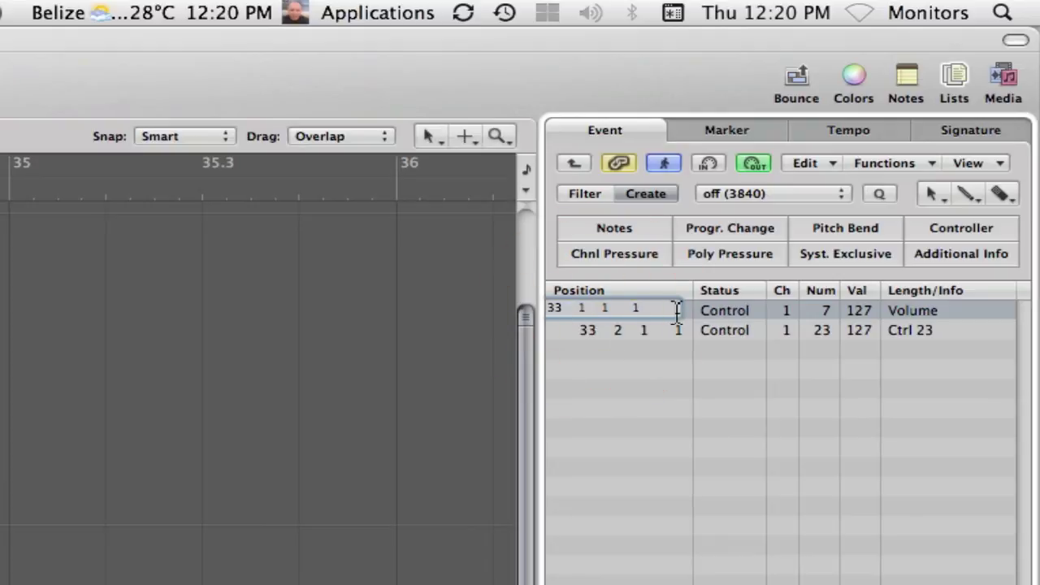
key("Right")
key("BackSpace")
type("2")
key("Right")
key("Delete")
type("5")
key("Return")
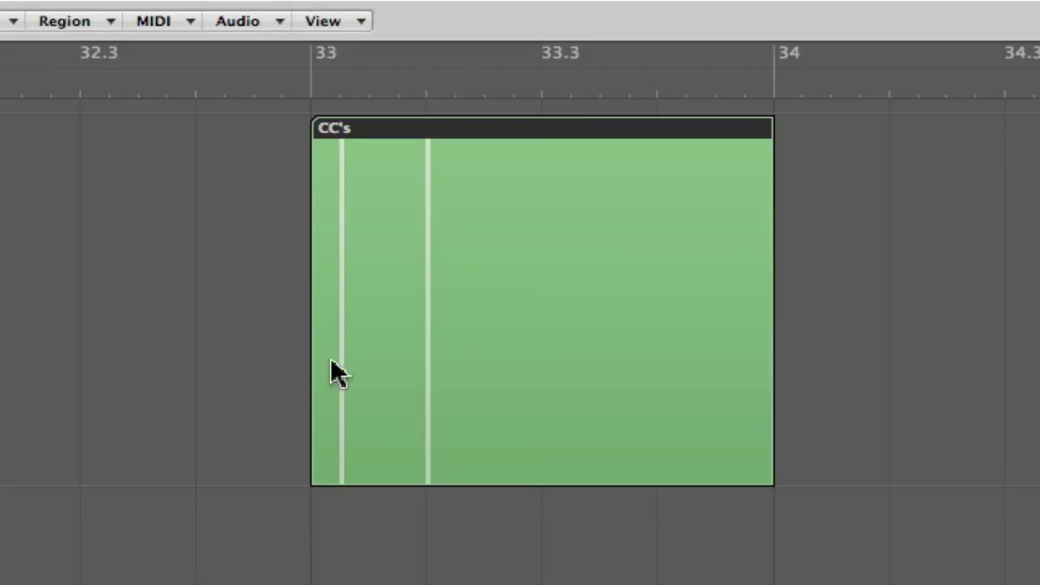
Zoom out to the full arrangement and select the CC's region at bar 33.
left_click(200, 338)
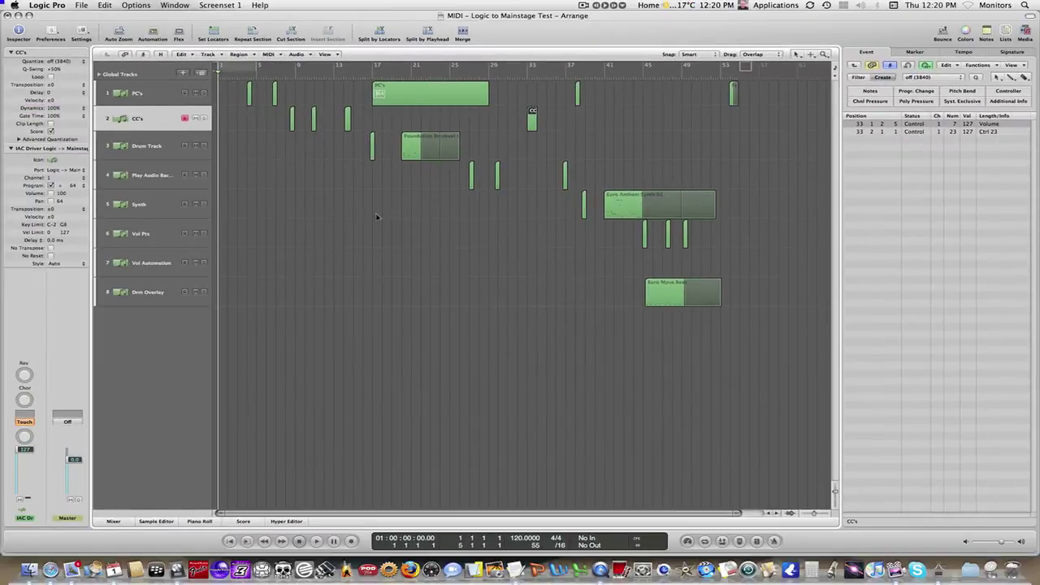
left_click(532, 122)
left_click(531, 122)
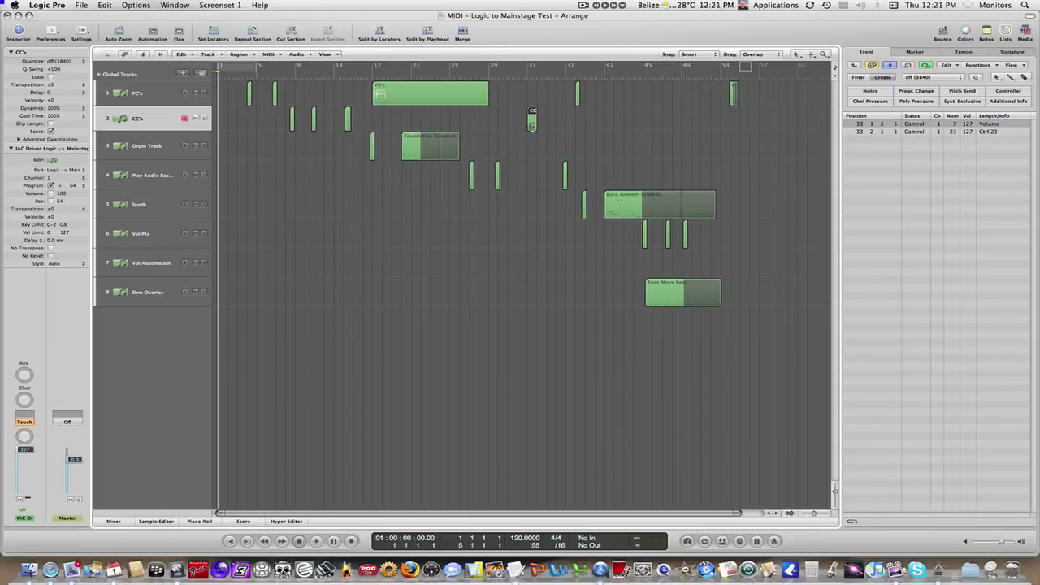